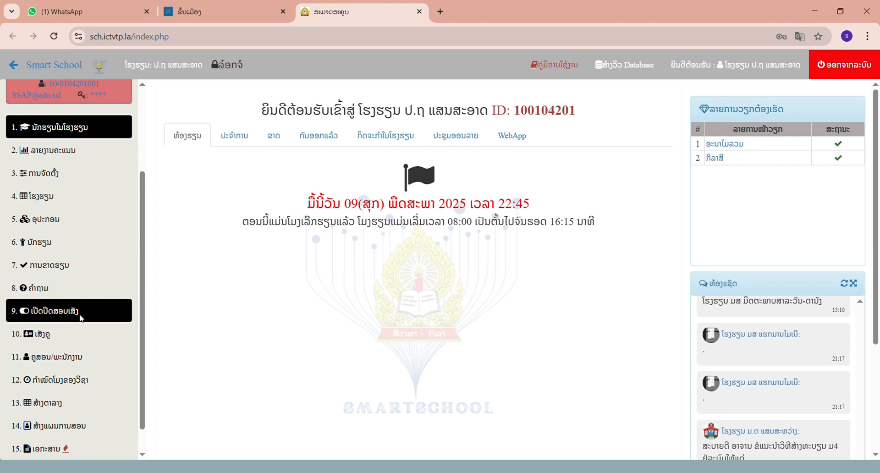
- Generate the ປະຫວັດ ປ5 student report under ເປີດປິດສອບເສັງ for school year 2024-2025 and grade ປ5
{"action": "left_click", "coordinate": [68, 311]}
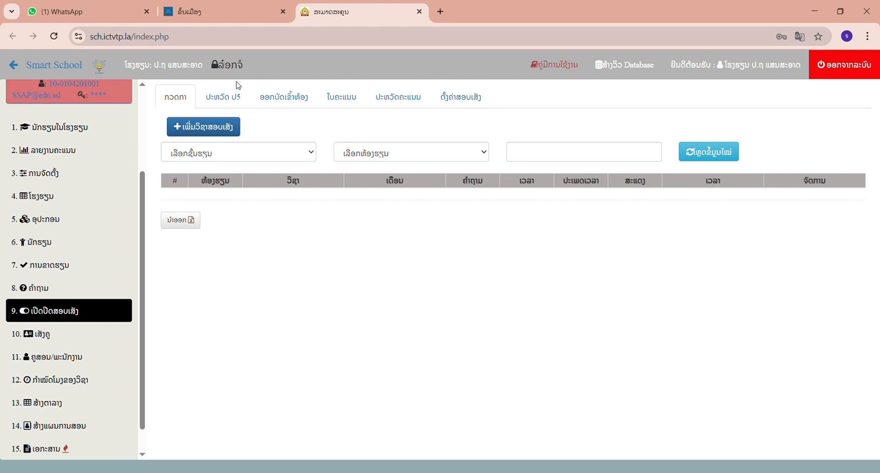
{"action": "left_click", "coordinate": [219, 105]}
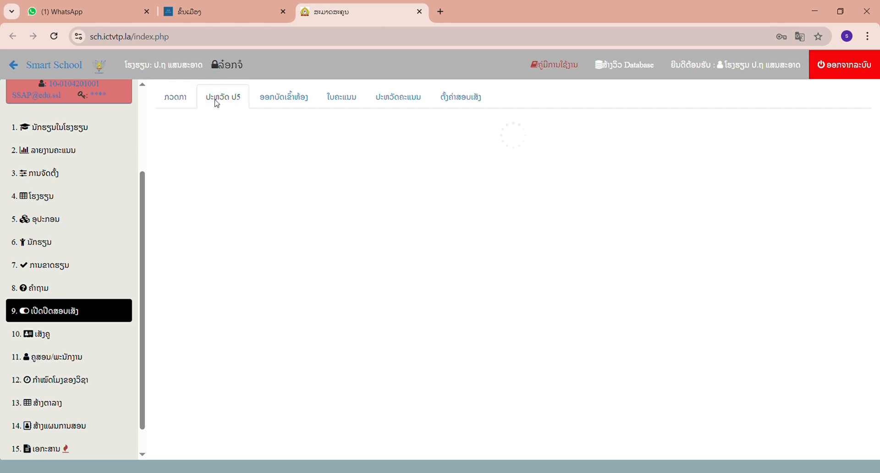
{"action": "left_click", "coordinate": [330, 134]}
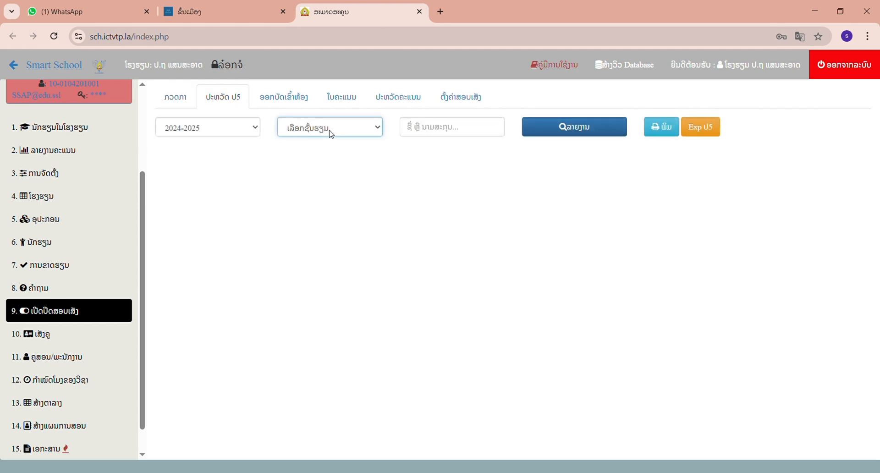
{"action": "left_click", "coordinate": [320, 163]}
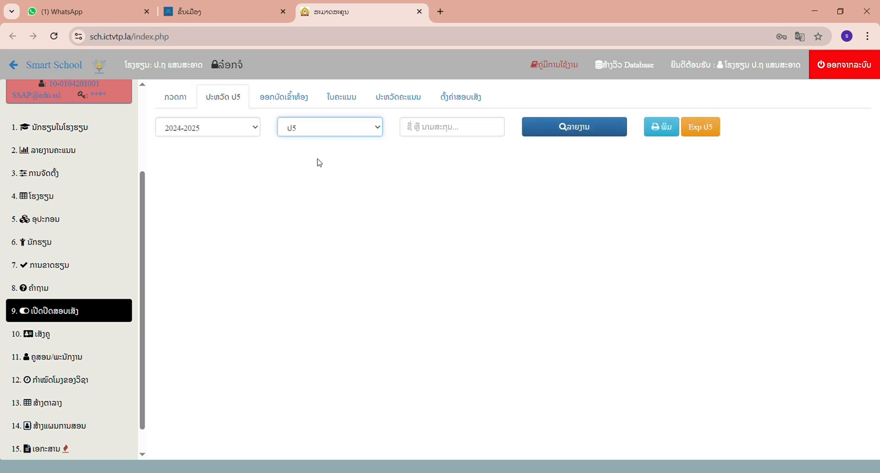
{"action": "left_click", "coordinate": [547, 136]}
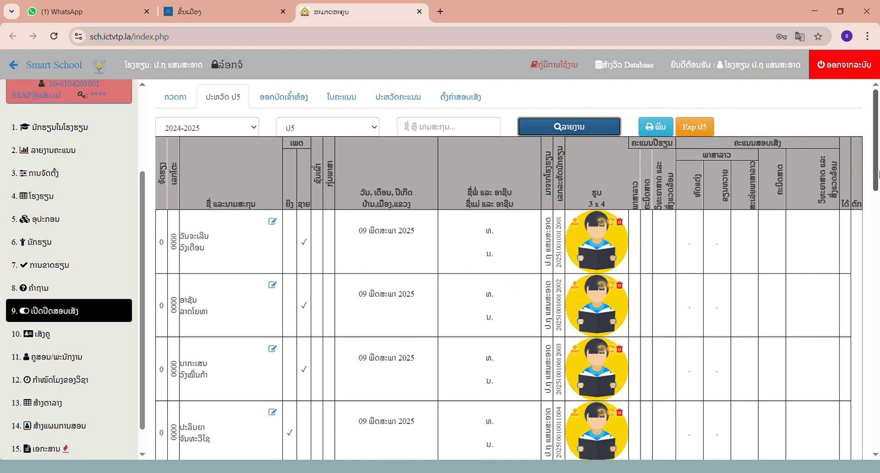
{"action": "mouse_move", "coordinate": [877, 175]}
{"action": "left_mouse_down"}
{"action": "mouse_move", "coordinate": [877, 393]}
{"action": "mouse_move", "coordinate": [877, 175]}
{"action": "left_mouse_up"}
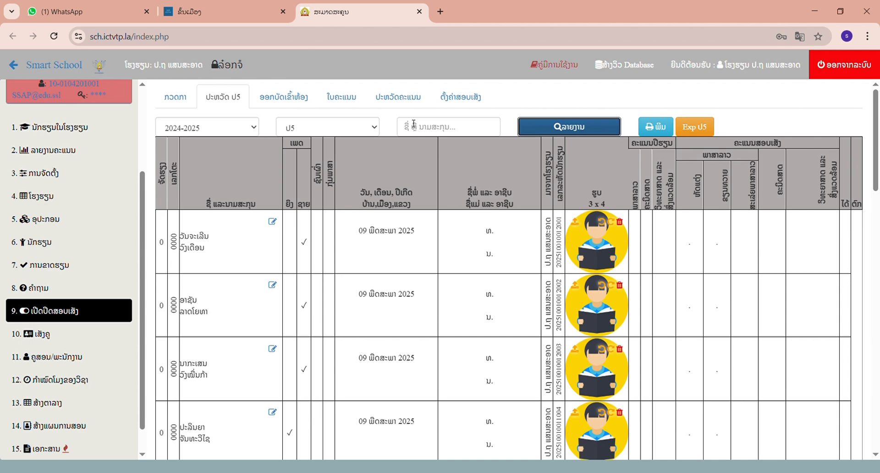
- Edit the first listed student's record and select the student's home province, district and village
{"action": "left_click", "coordinate": [272, 223]}
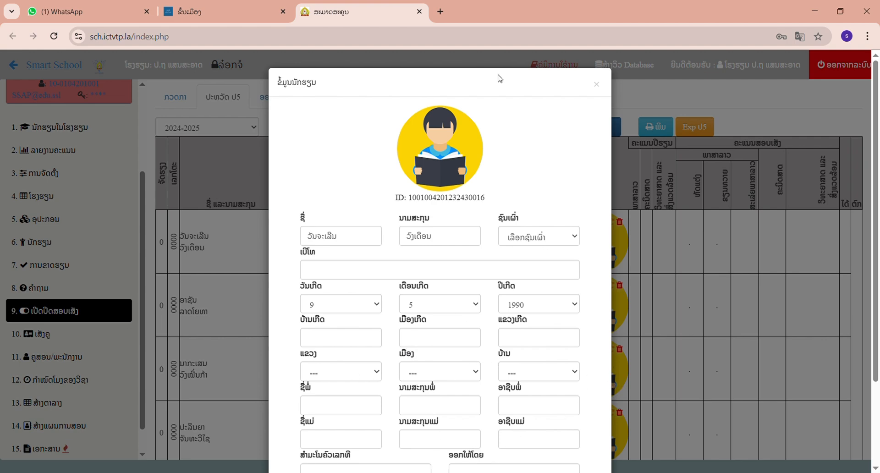
{"action": "left_click_drag", "start_coordinate": [466, 90], "coordinate": [475, 61]}
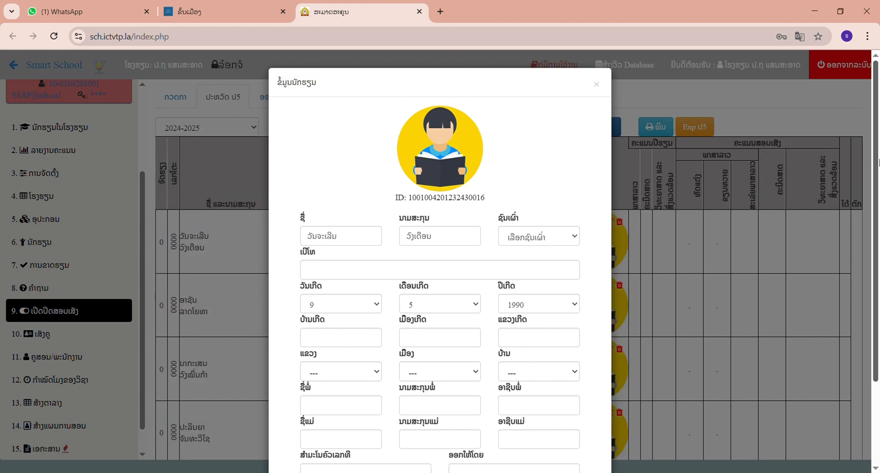
{"action": "scroll", "coordinate": [876, 168], "scroll_direction": "down", "scroll_amount": 3}
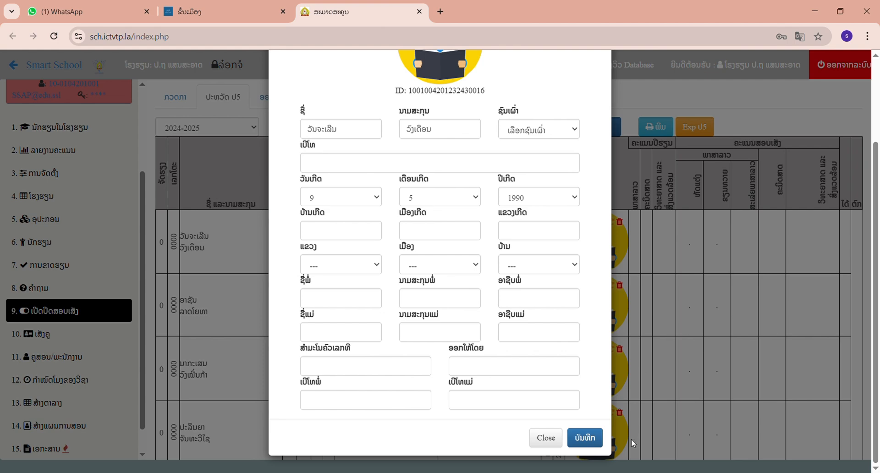
{"action": "left_click", "coordinate": [594, 441]}
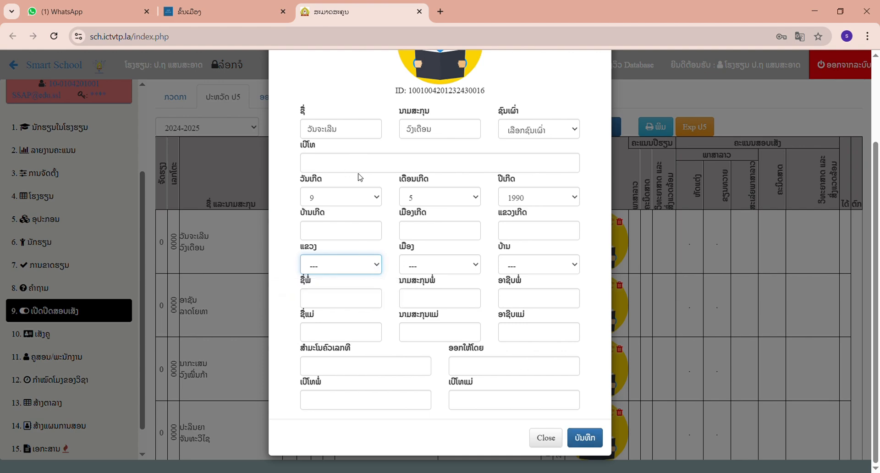
{"action": "key", "text": "Down"}
{"action": "left_click", "coordinate": [470, 268]}
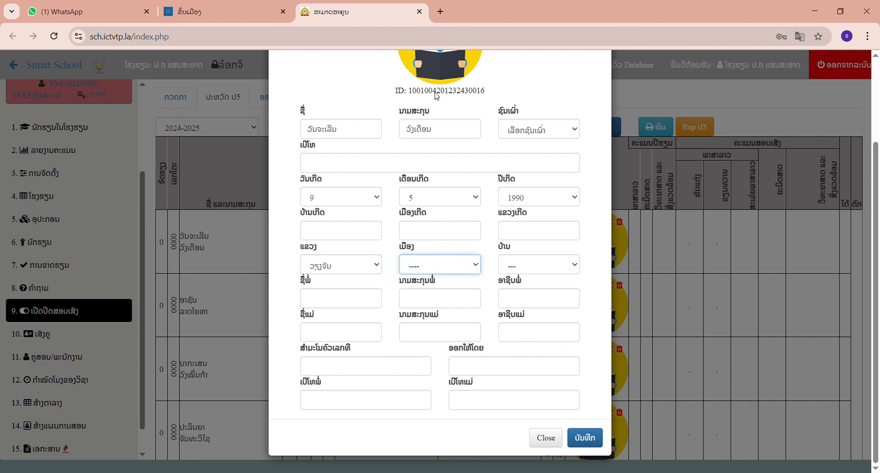
{"action": "left_click", "coordinate": [449, 238]}
{"action": "left_click", "coordinate": [530, 273]}
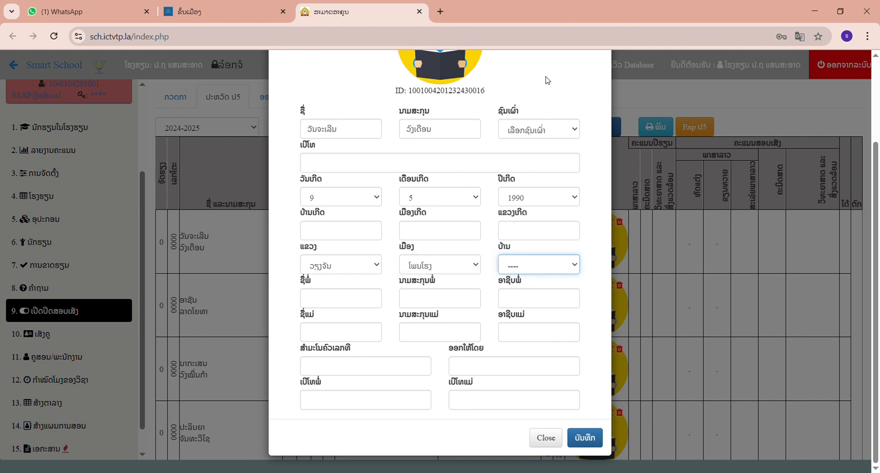
{"action": "key", "text": "Down"}
- Fill in the father's first name and surname and set his occupation to ຊາວນາ
{"action": "left_click", "coordinate": [355, 304]}
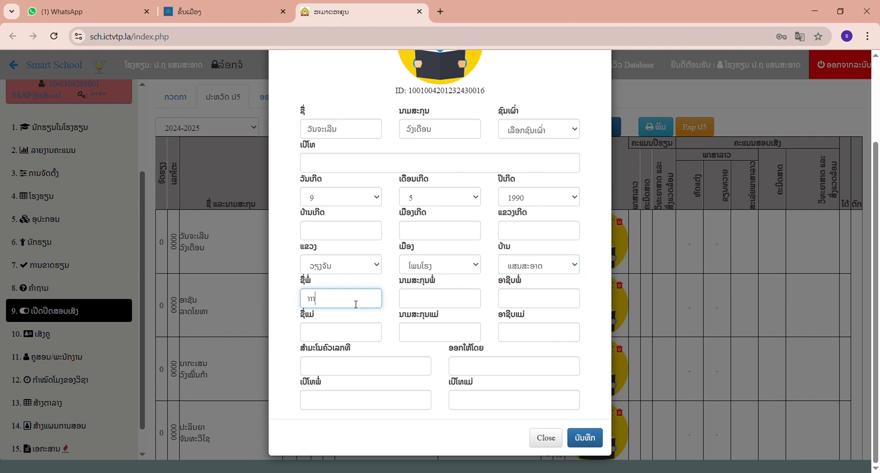
{"action": "left_click", "coordinate": [406, 299]}
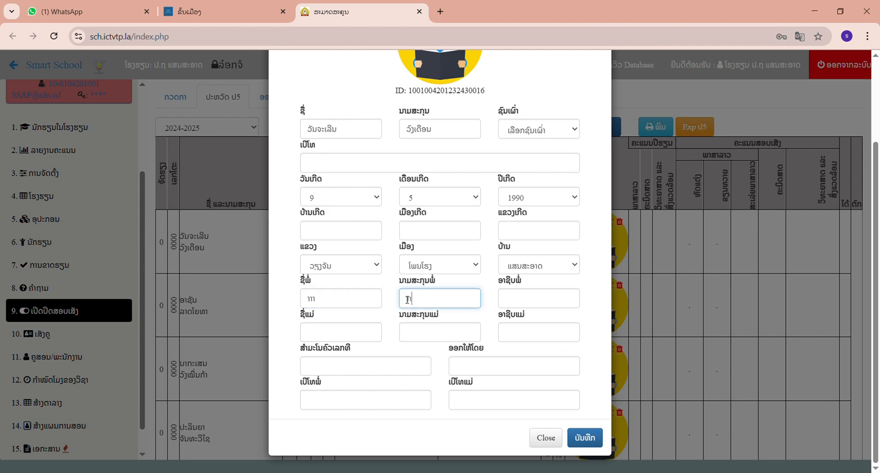
{"action": "left_click", "coordinate": [528, 309]}
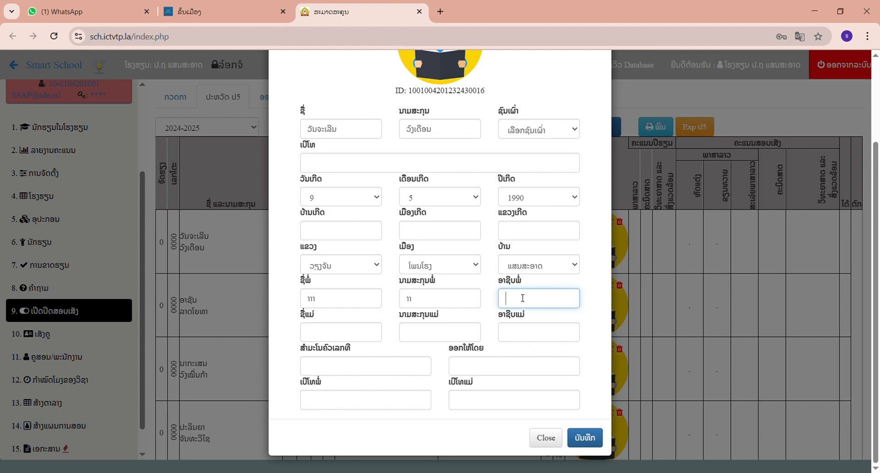
{"action": "type", "text": "ຊາວນາ"}
{"action": "left_click", "coordinate": [470, 307]}
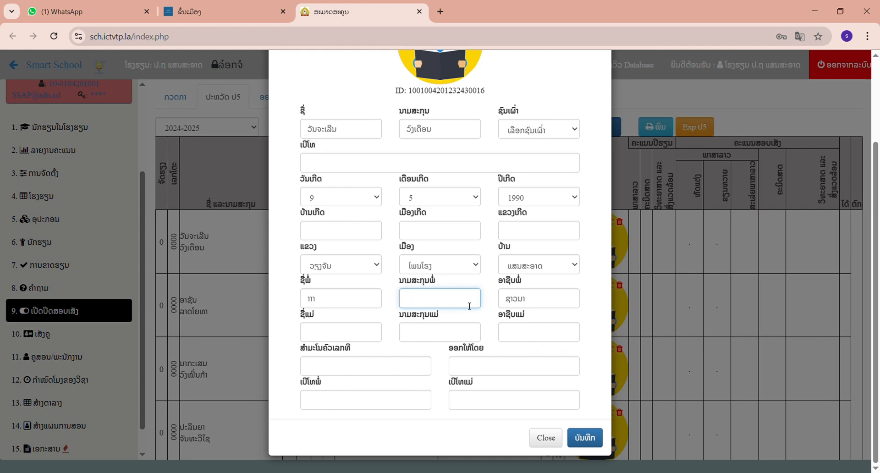
{"action": "type", "text": "..."}
{"action": "left_click", "coordinate": [363, 308]}
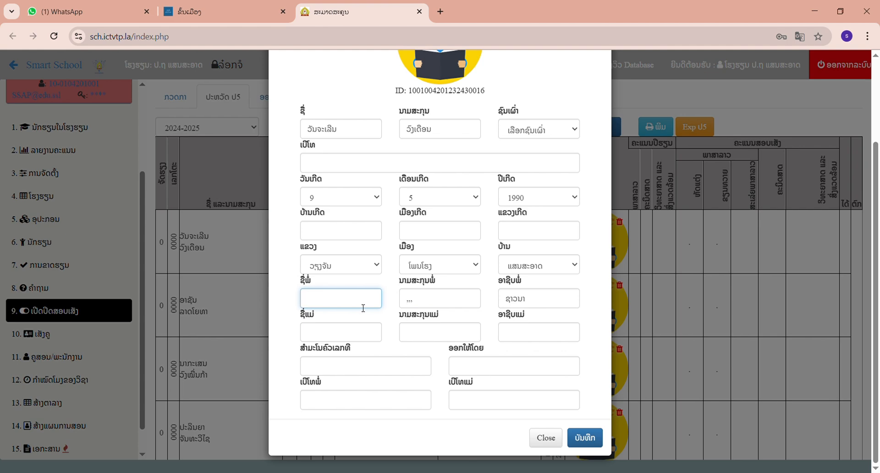
{"action": "type", "text": "ັນ"}
- Fill in the mother's first name and surname and set her occupation to ຊາວນາ
{"action": "left_click", "coordinate": [346, 332]}
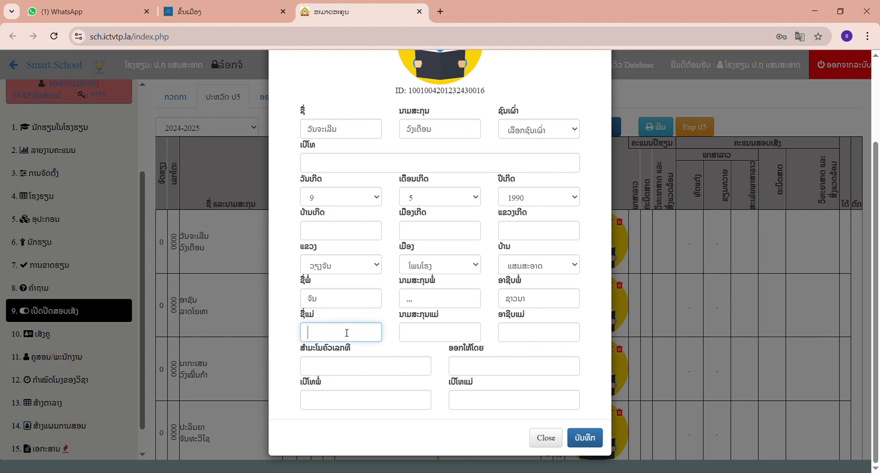
{"action": "type", "text": "ຈັນ"}
{"action": "left_click", "coordinate": [416, 333]}
{"action": "type", "text": "ຈ"}
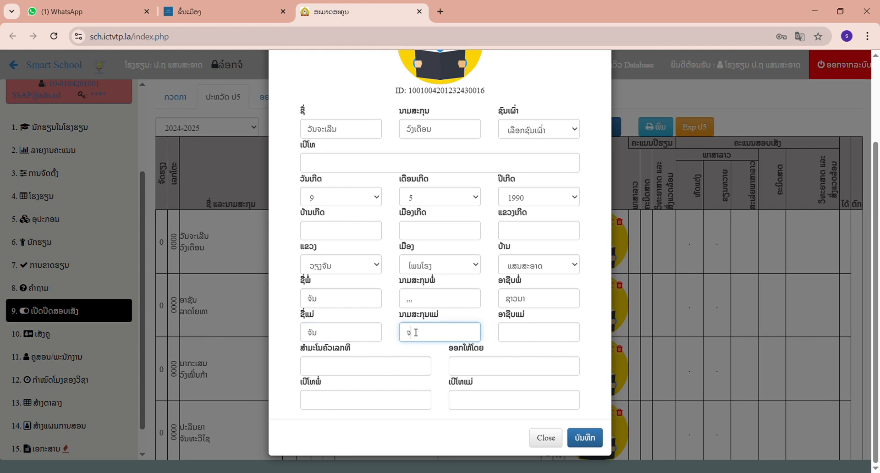
{"action": "left_click", "coordinate": [510, 332]}
{"action": "type", "text": "ຊາວນາ"}
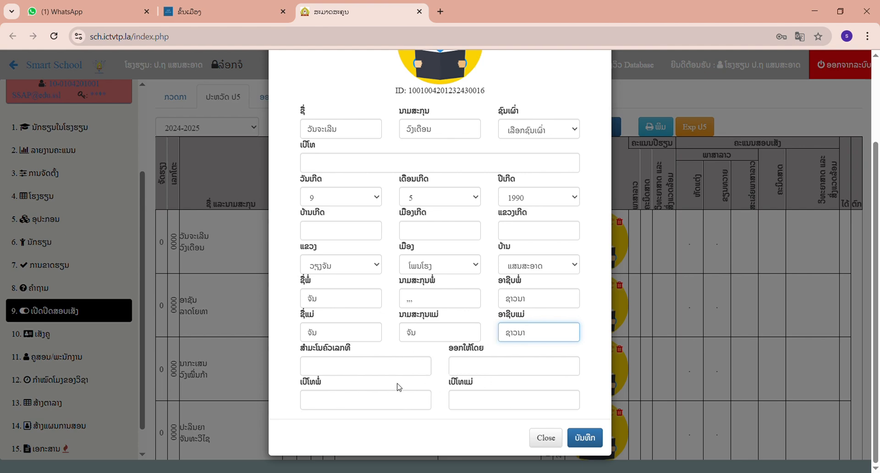
- Enter the father's and mother's phone numbers and save the student record
{"action": "left_click", "coordinate": [390, 407]}
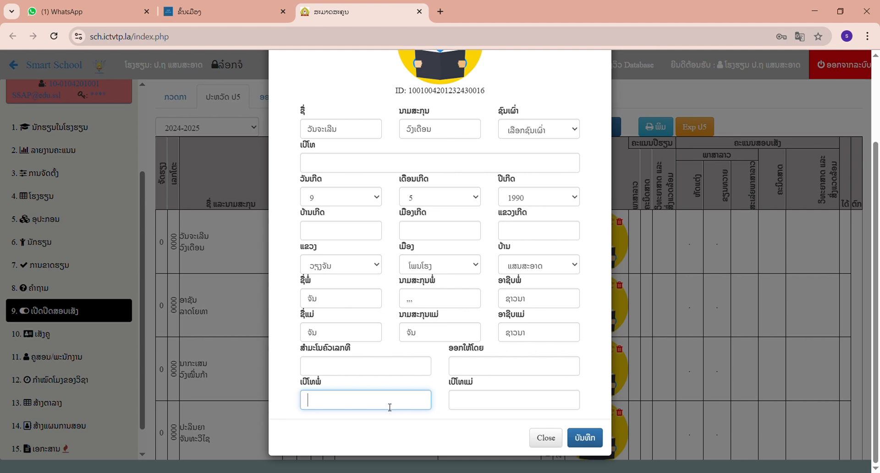
{"action": "type", "text": "55555555"}
{"action": "left_click", "coordinate": [467, 403]}
{"action": "type", "text": "5555555"}
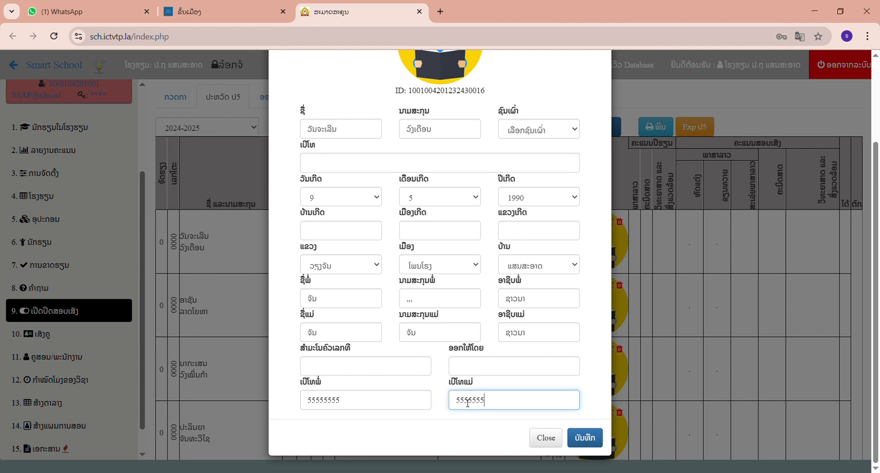
{"action": "left_click", "coordinate": [585, 438]}
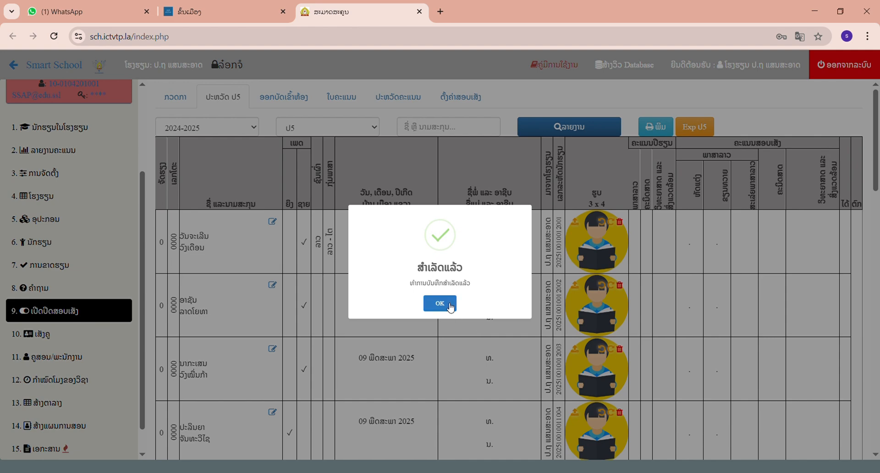
{"action": "left_click", "coordinate": [450, 304]}
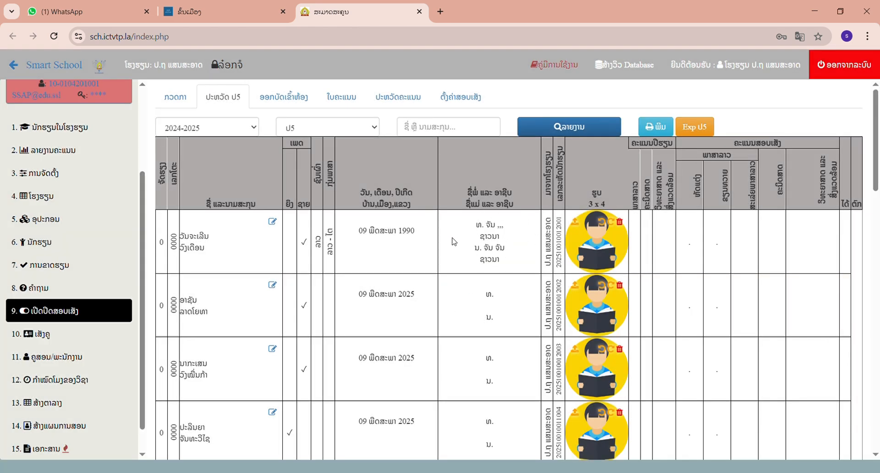
- Reopen the first student's record to check the saved details, leaving it without edits
{"action": "left_click", "coordinate": [273, 222]}
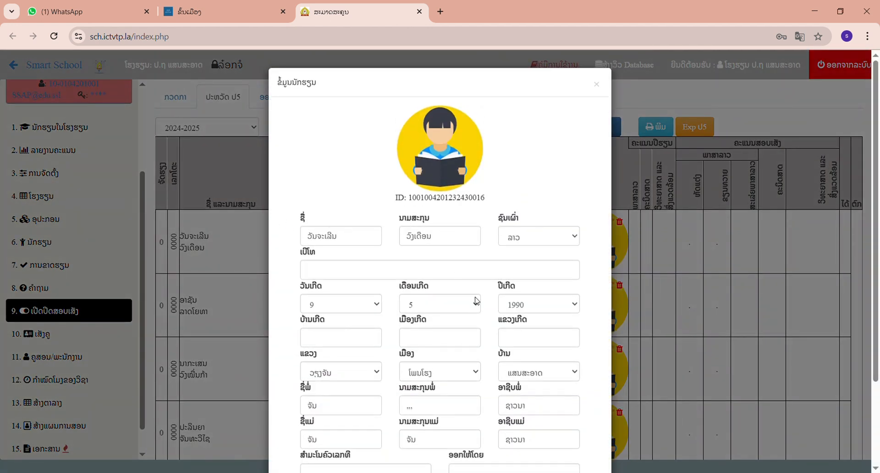
{"action": "left_click", "coordinate": [594, 82]}
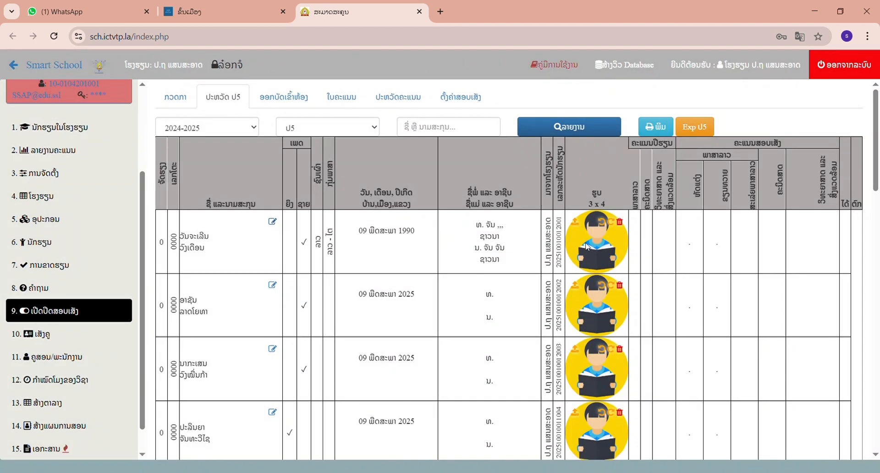
- Upload a portrait photo for the first student and rotate it upright
{"action": "left_click", "coordinate": [576, 223]}
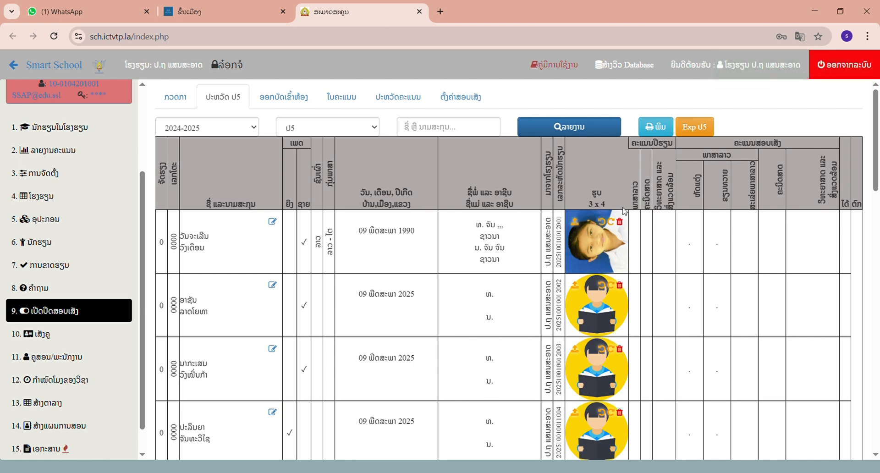
{"action": "left_click", "coordinate": [605, 222]}
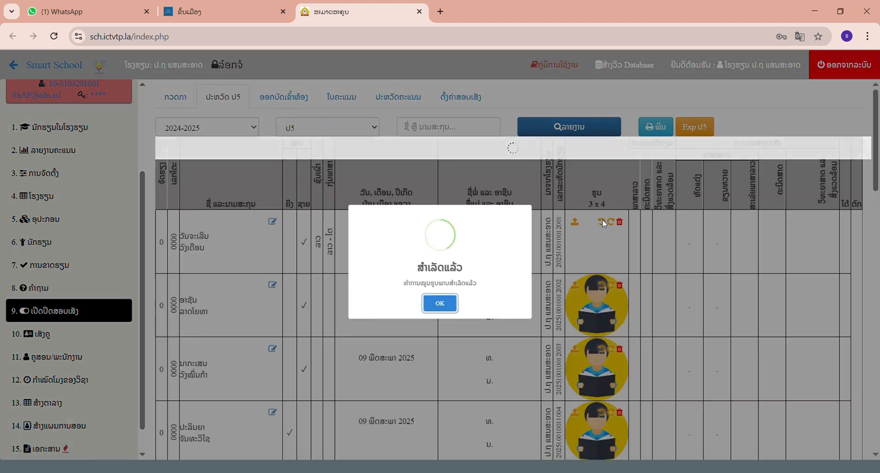
{"action": "left_click", "coordinate": [440, 303]}
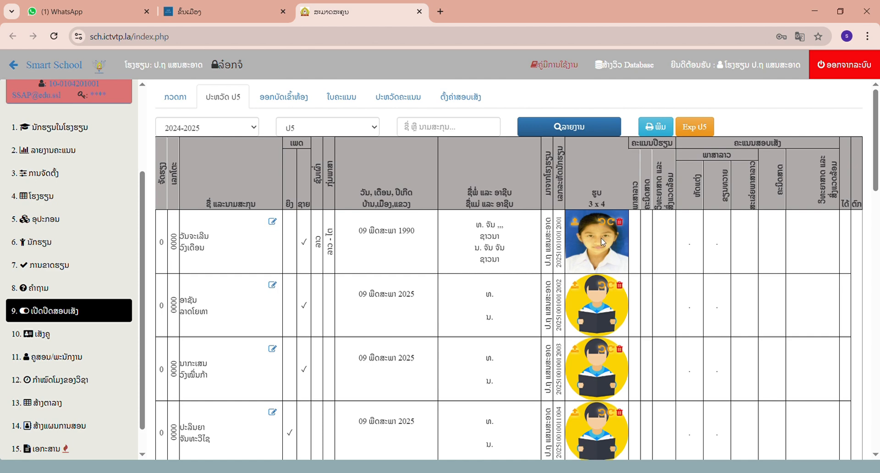
- Delete the first student's uploaded photo and confirm the removal
{"action": "left_click", "coordinate": [620, 222]}
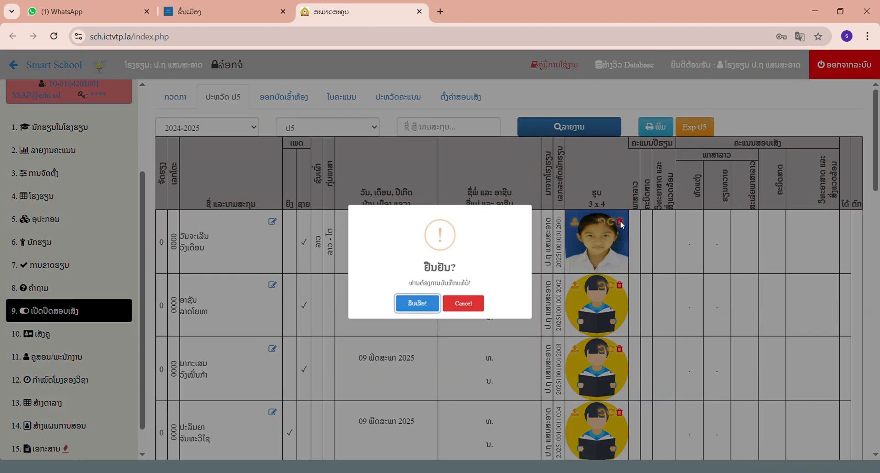
{"action": "left_click", "coordinate": [412, 306]}
{"action": "left_click", "coordinate": [431, 310]}
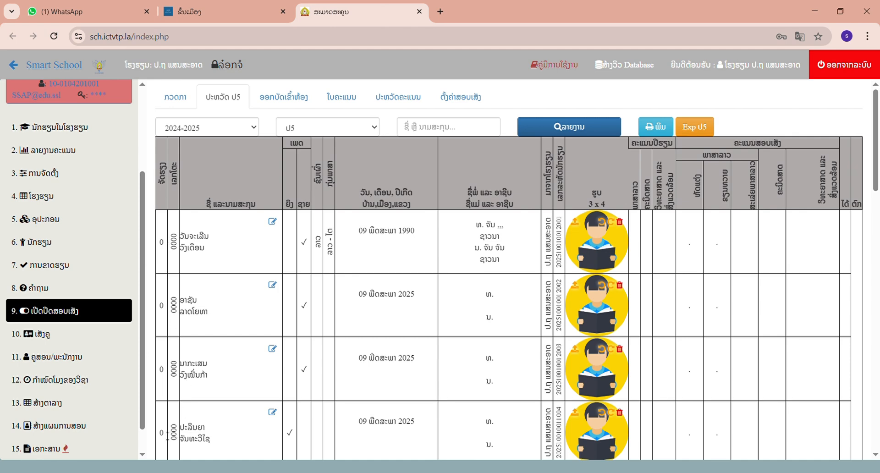
- Set the sort order (ຈັດຮຽງ) to 1 for the student in the fourth row and to 2 for the student in the first row
{"action": "left_click", "coordinate": [167, 434]}
{"action": "key", "text": "BackSpace"}
{"action": "left_click_drag", "start_coordinate": [877, 173], "coordinate": [877, 185]}
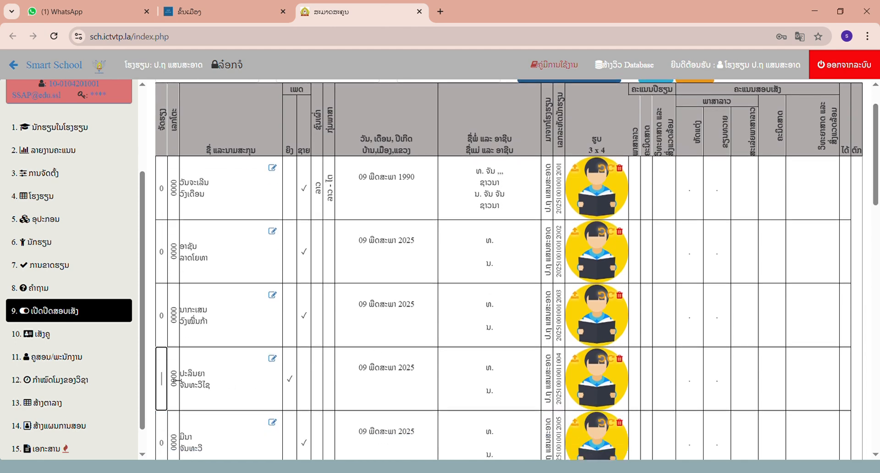
{"action": "type", "text": "1"}
{"action": "left_click", "coordinate": [169, 191]}
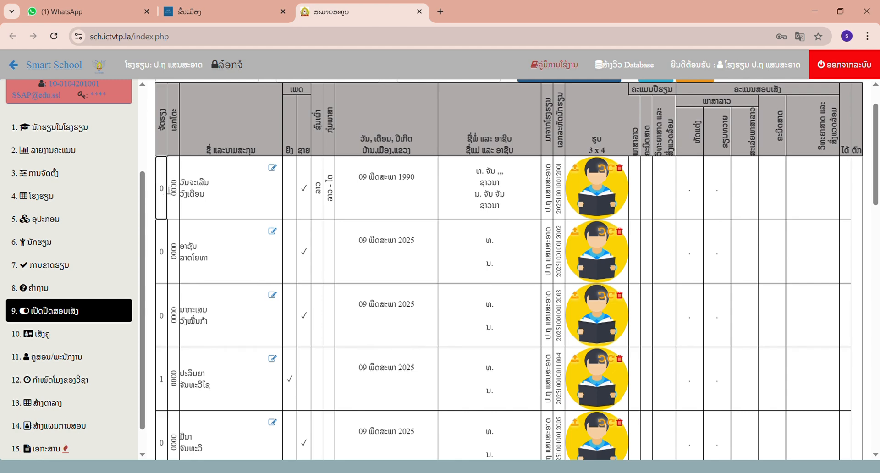
{"action": "key", "text": "BackSpace"}
{"action": "type", "text": "2"}
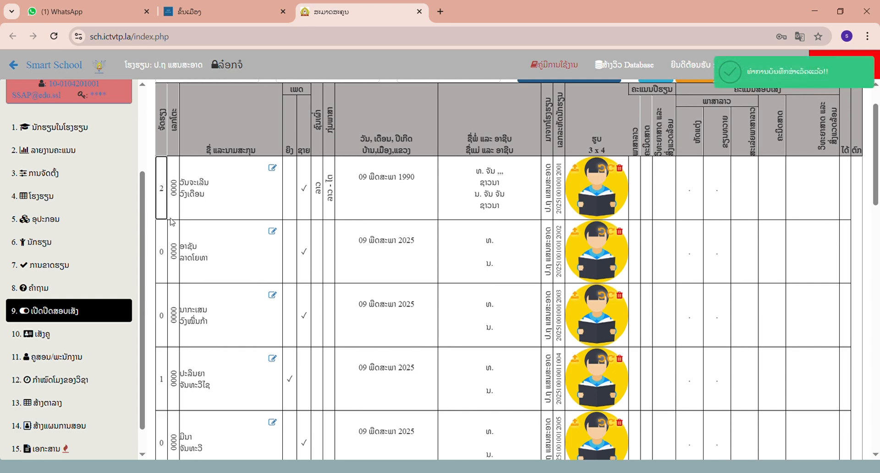
- Set the sort order (ຈັດຮຽງ) to 3 for the student in the third row, 4 in the fifth row and 5 in the second row
{"action": "left_click", "coordinate": [168, 319]}
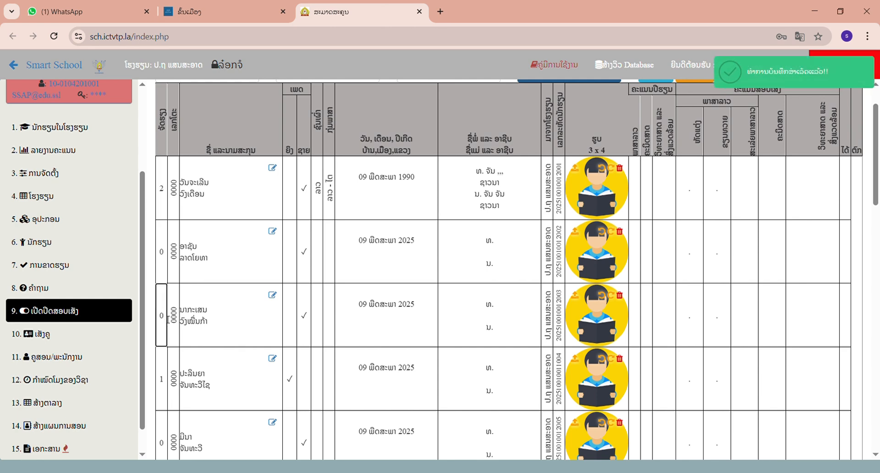
{"action": "key", "text": "BackSpace"}
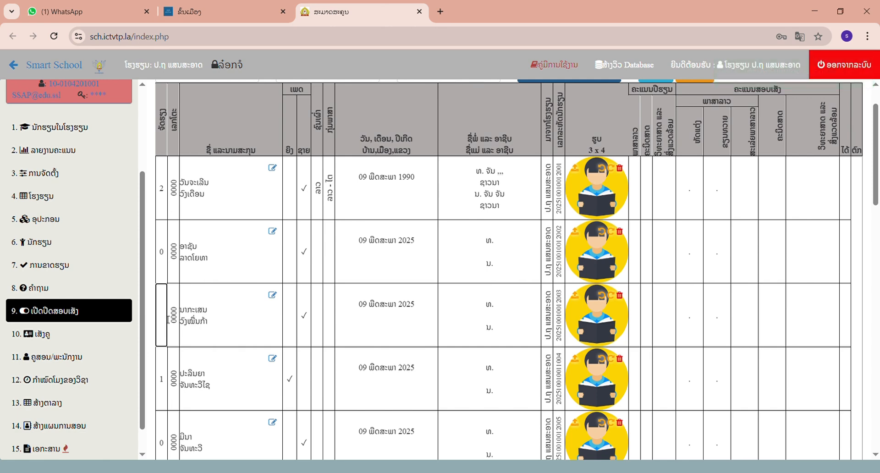
{"action": "type", "text": "3"}
{"action": "left_click", "coordinate": [162, 440]}
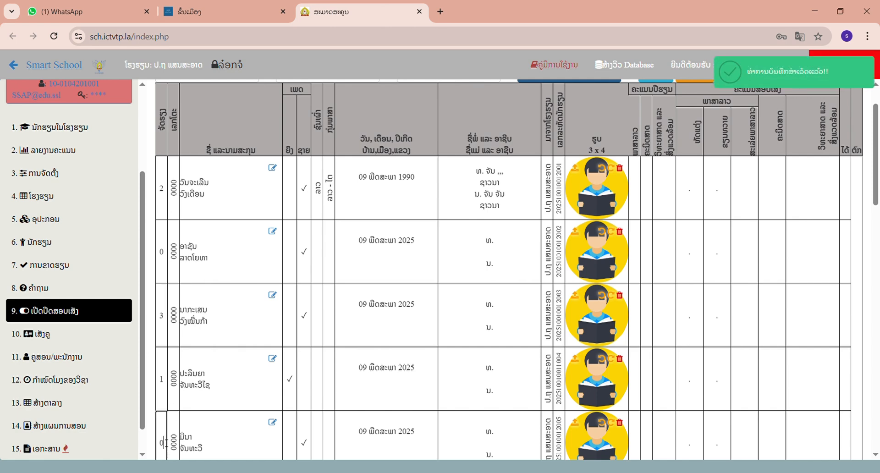
{"action": "type", "text": "4"}
{"action": "key", "text": "BackSpace"}
{"action": "key", "text": "BackSpace"}
{"action": "type", "text": "4"}
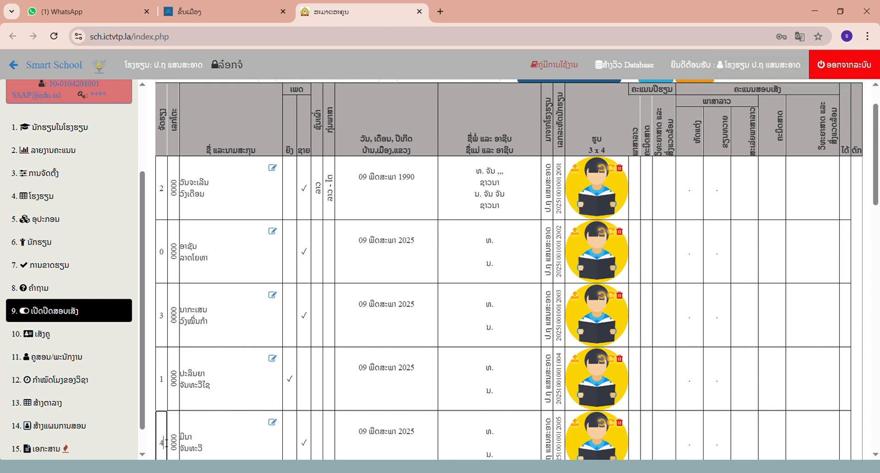
{"action": "left_click", "coordinate": [167, 257]}
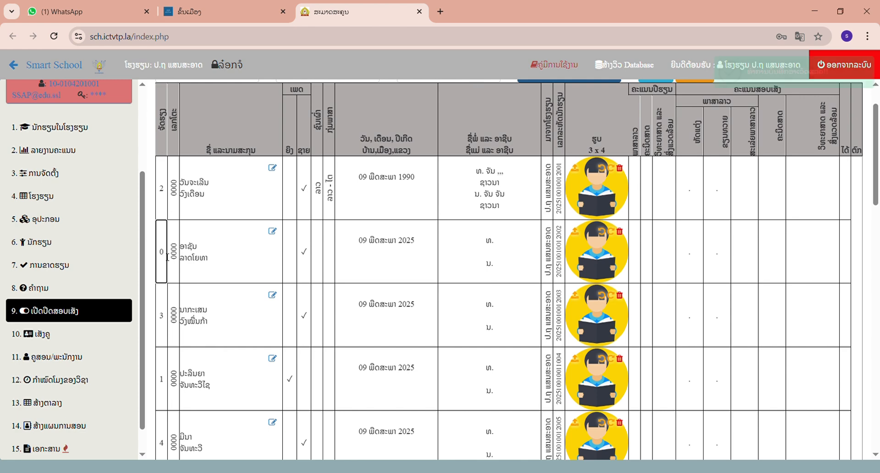
{"action": "key", "text": "BackSpace"}
{"action": "type", "text": "5"}
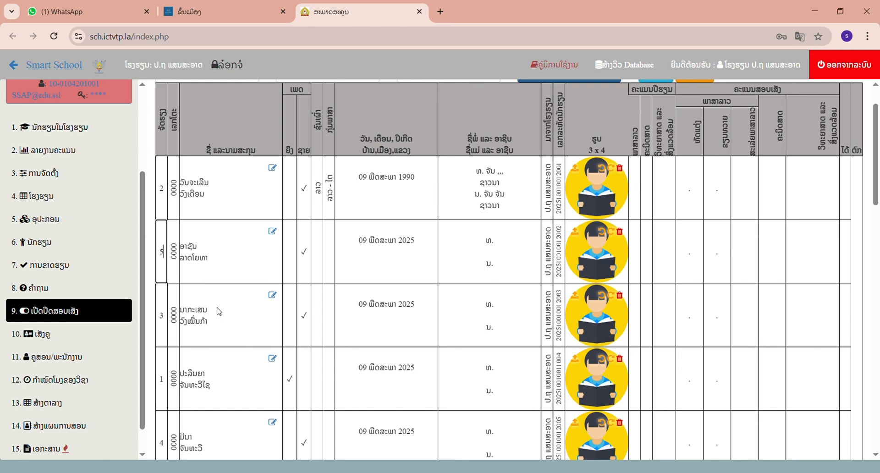
- Reload the grade ປ5 history list and check the student order through to the end of the list
{"action": "scroll", "coordinate": [876, 197], "scroll_direction": "up", "scroll_amount": 2}
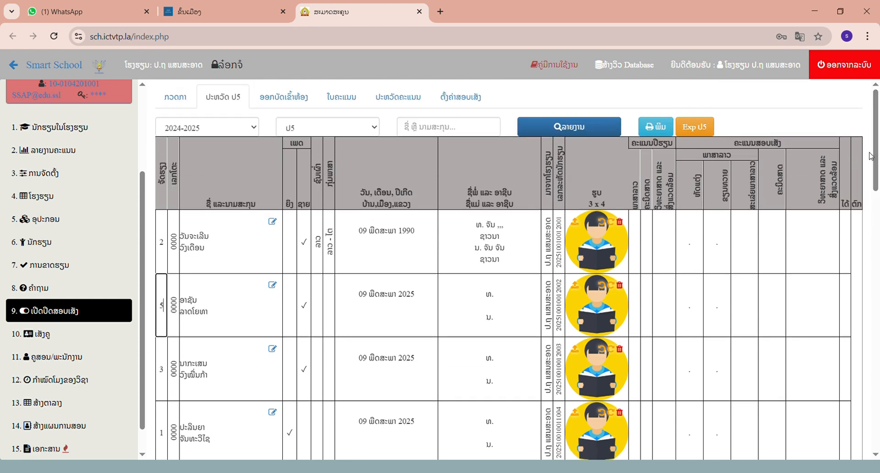
{"action": "left_click", "coordinate": [589, 135]}
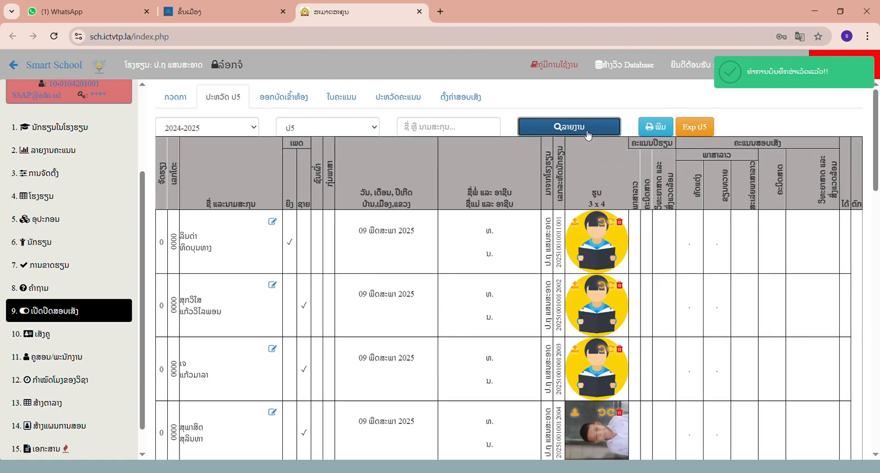
{"action": "left_click_drag", "start_coordinate": [876, 128], "coordinate": [876, 394]}
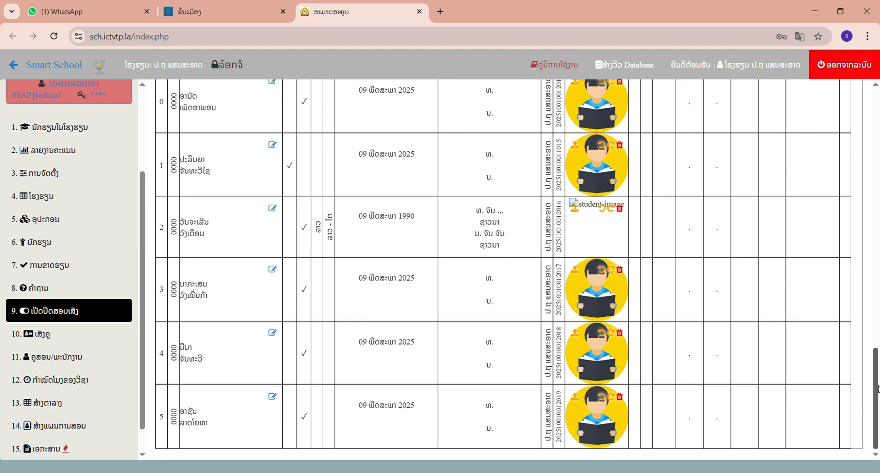
{"action": "left_click_drag", "start_coordinate": [875, 390], "coordinate": [877, 121]}
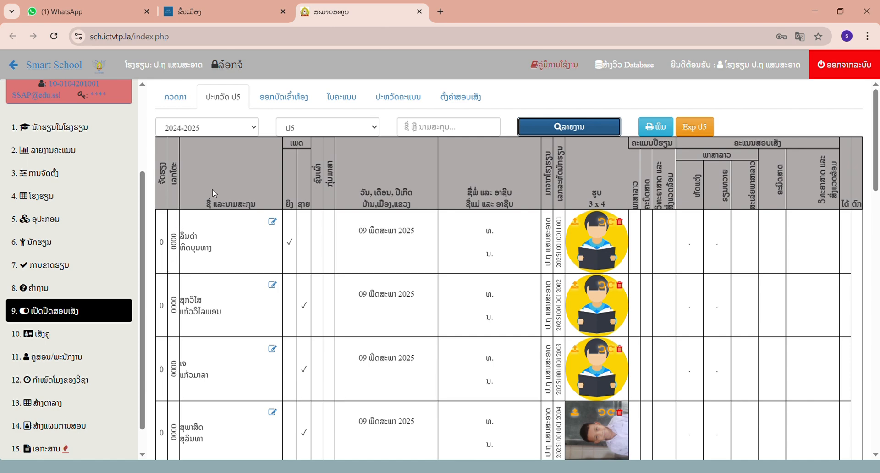
- Open desk number assignment in the exam admission card list (ອອກບັດເຂົ້າຫ້ອງ) and set the starting desk number to 0001
{"action": "left_click", "coordinate": [280, 101]}
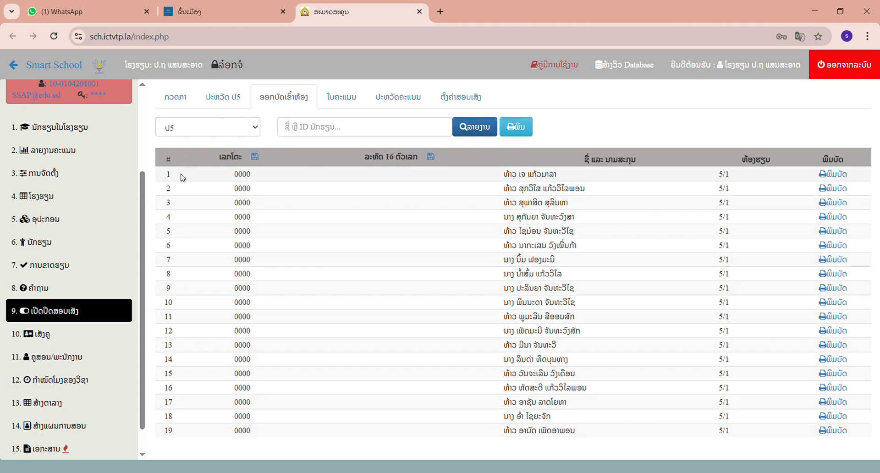
{"action": "left_click", "coordinate": [255, 156]}
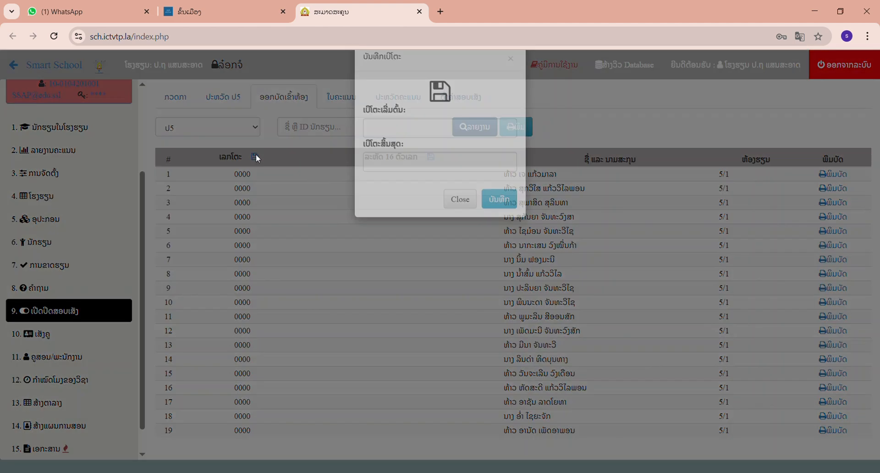
{"action": "left_click", "coordinate": [376, 159]}
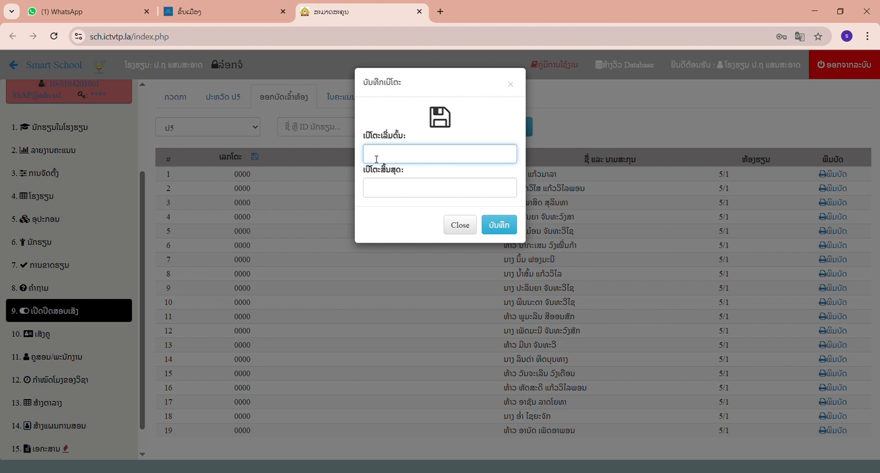
{"action": "type", "text": "0001"}
{"action": "left_click", "coordinate": [379, 193]}
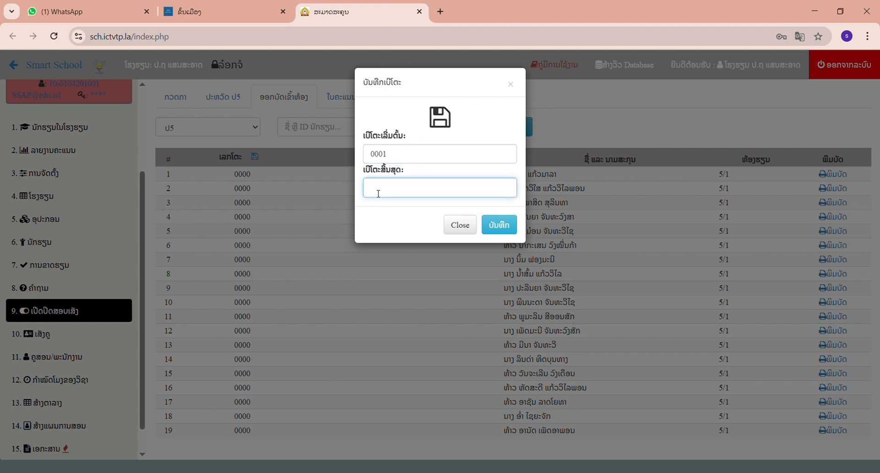
- Set the ending desk number to 0019, save the desk number range and reload the grade ປ5 card list
{"action": "type", "text": "00019"}
{"action": "key", "text": "BackSpace"}
{"action": "left_click", "coordinate": [500, 227]}
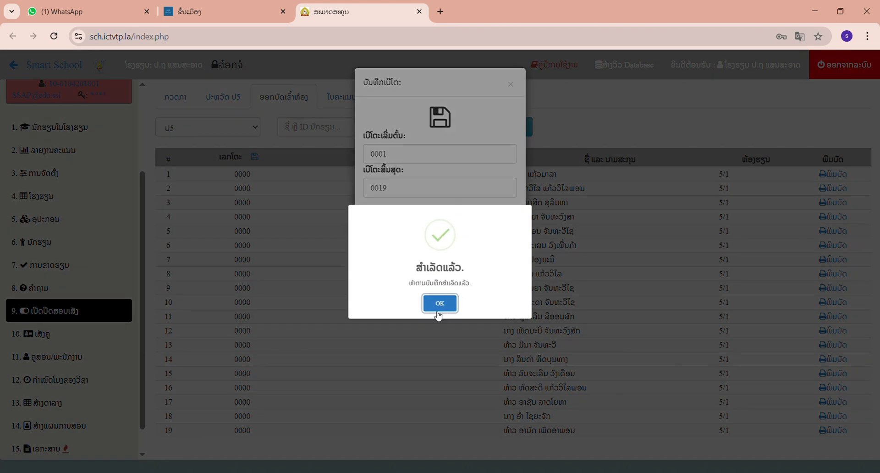
{"action": "left_click", "coordinate": [436, 307]}
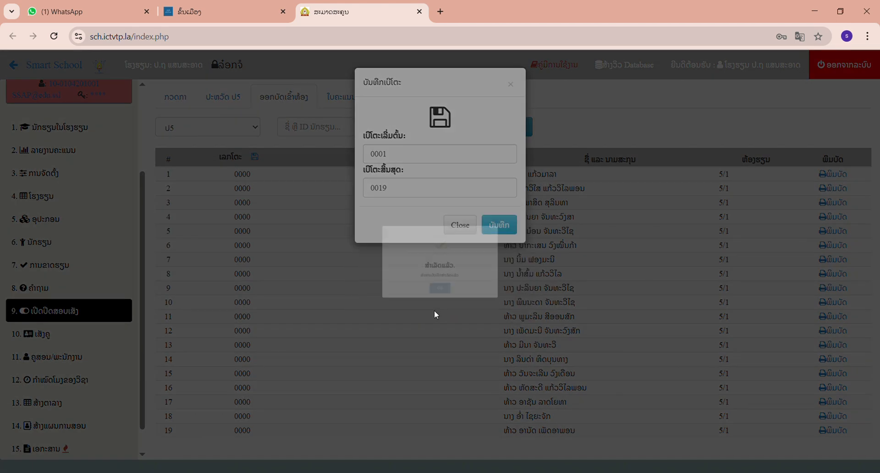
{"action": "left_click", "coordinate": [504, 225]}
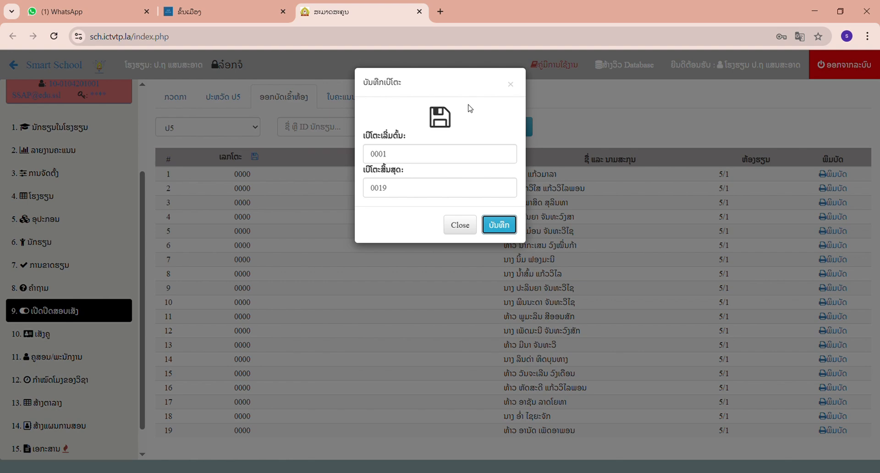
{"action": "left_click", "coordinate": [510, 83]}
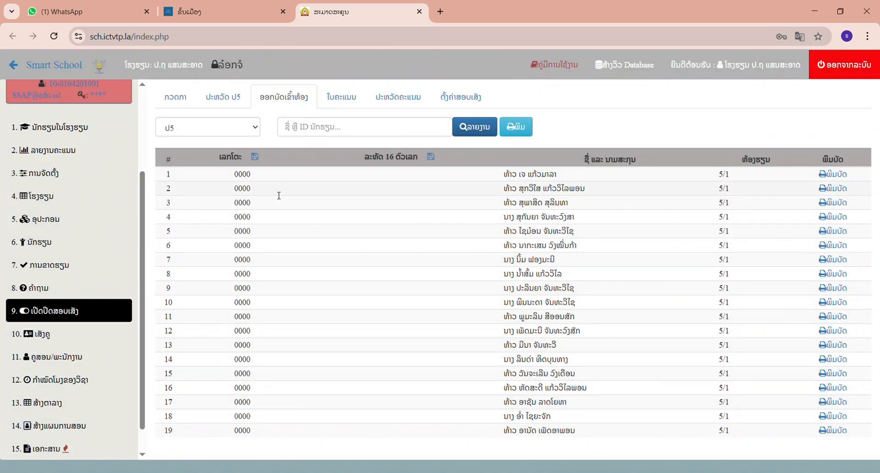
{"action": "left_click", "coordinate": [480, 129]}
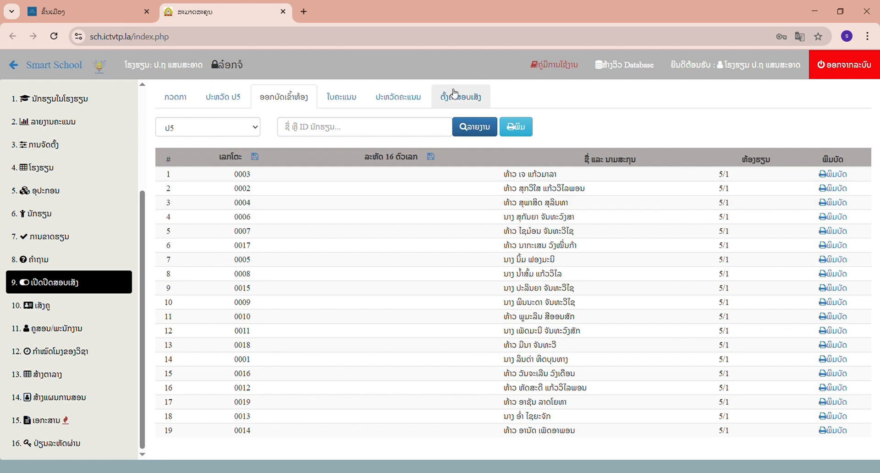
- In the exam settings (ຕັ້ງຄ່າສອບເສັງ), enter ໂພນສີ as the exam center name and 27/05/2025 as the exam date
{"action": "left_click", "coordinate": [472, 104]}
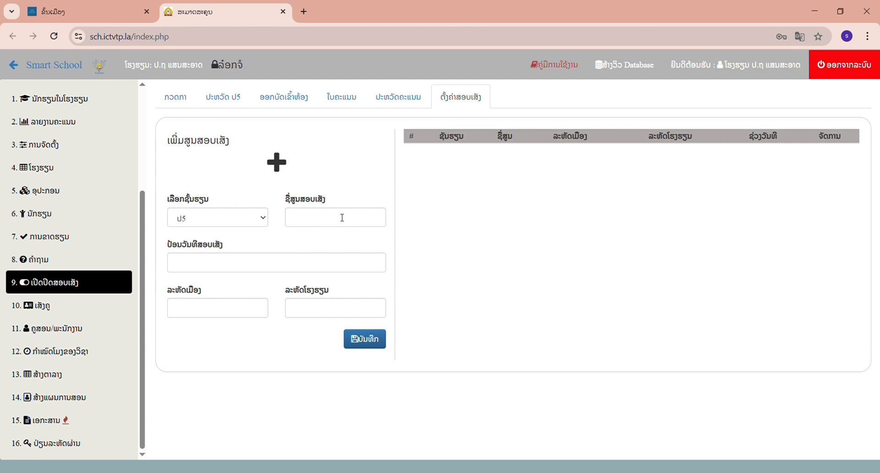
{"action": "left_click", "coordinate": [342, 218]}
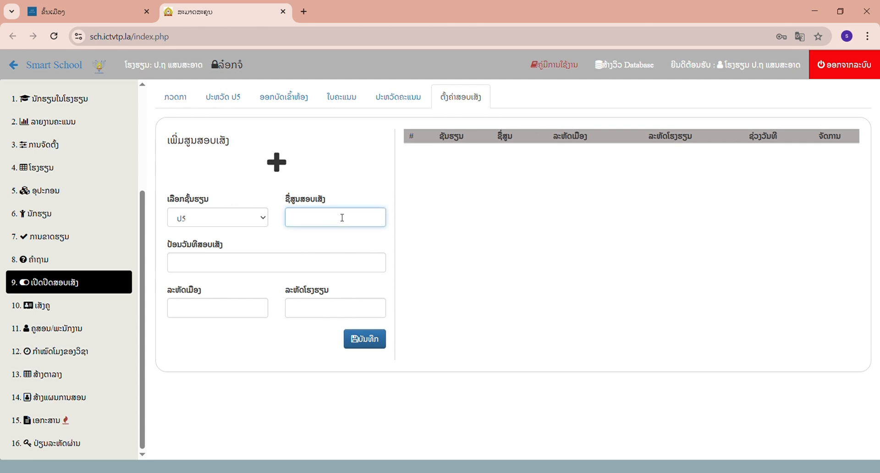
{"action": "type", "text": "ໂພນສີ"}
{"action": "left_click", "coordinate": [260, 263]}
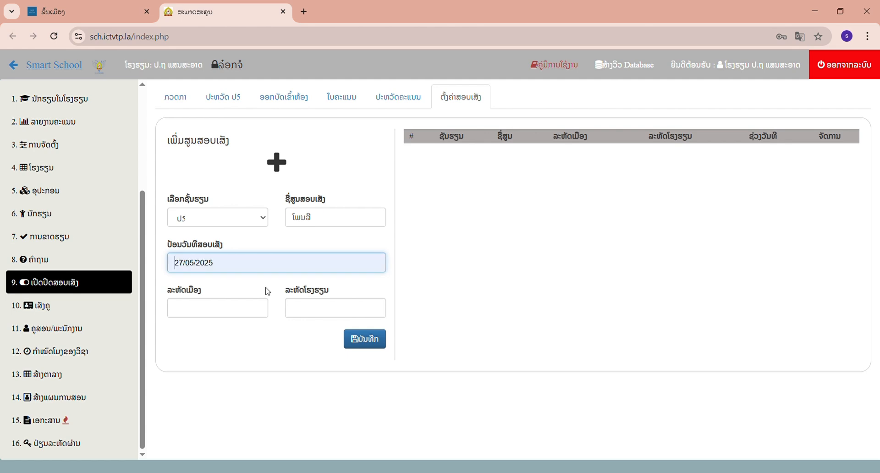
{"action": "left_click", "coordinate": [266, 288]}
- Enter district code 01 and school code 12345678 for the exam center and save it
{"action": "left_click", "coordinate": [226, 317]}
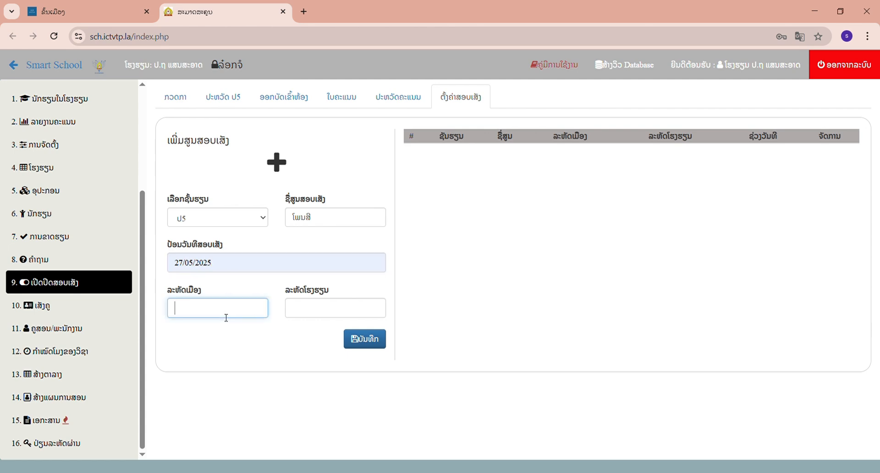
{"action": "type", "text": "01"}
{"action": "left_click", "coordinate": [317, 307]}
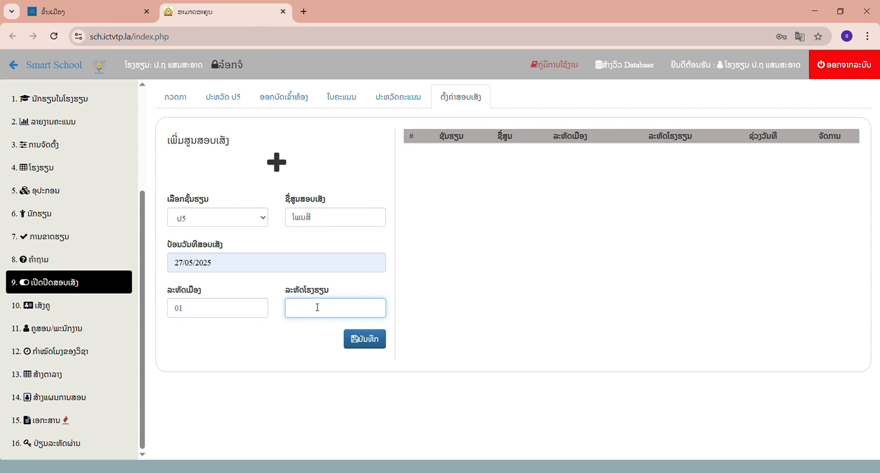
{"action": "type", "text": "12345678"}
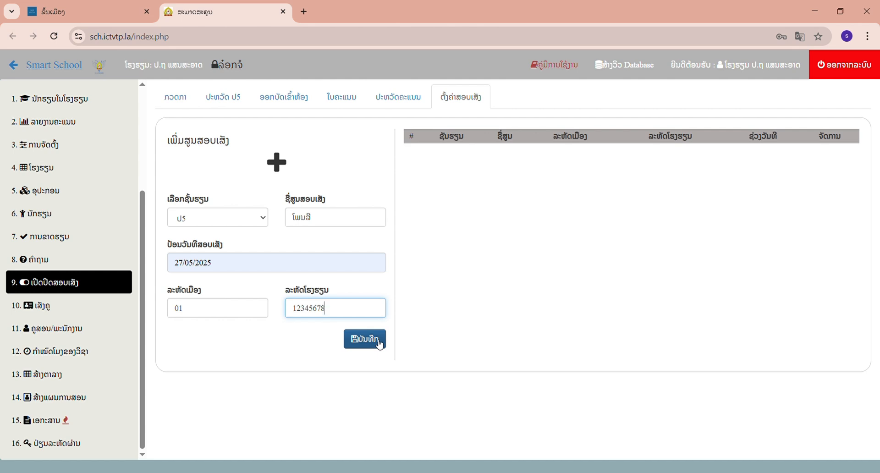
{"action": "left_click", "coordinate": [380, 345]}
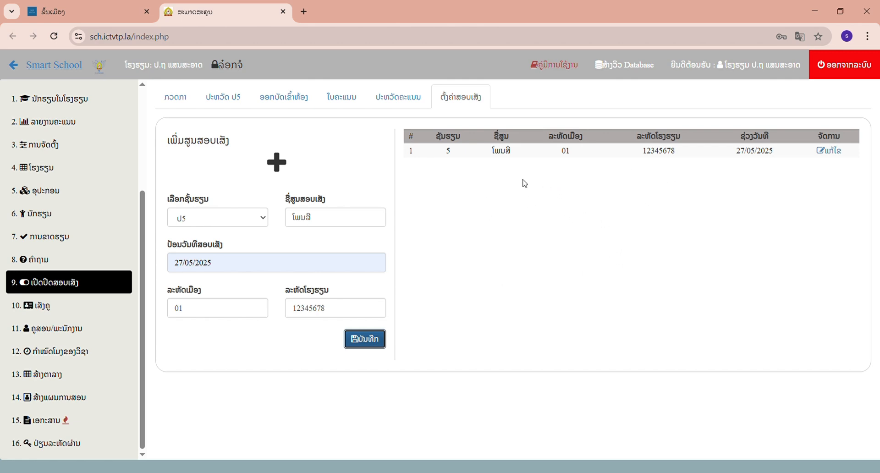
- Generate the printable admission cards for all grade ປ5 students, cancel the printing to review them, and close the card page
{"action": "left_click", "coordinate": [297, 99]}
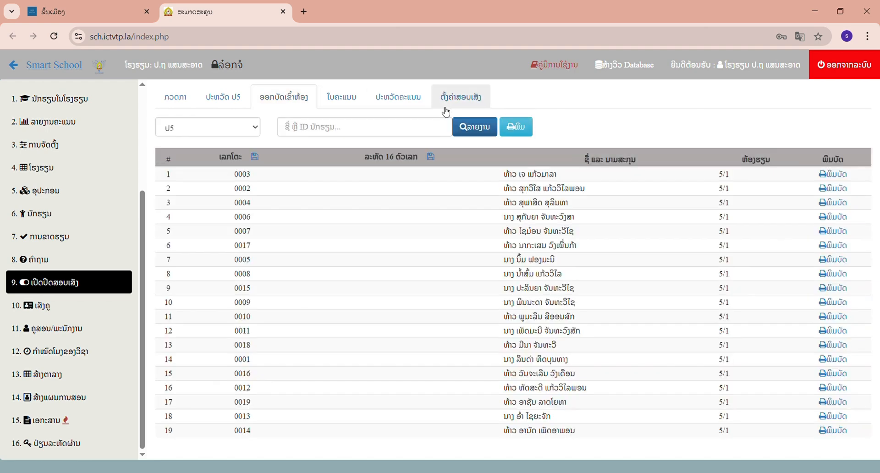
{"action": "left_click", "coordinate": [528, 130]}
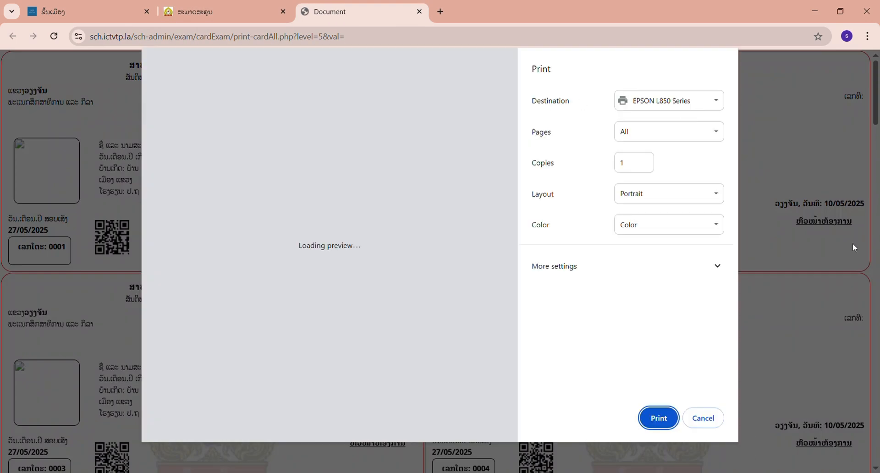
{"action": "left_click", "coordinate": [716, 417]}
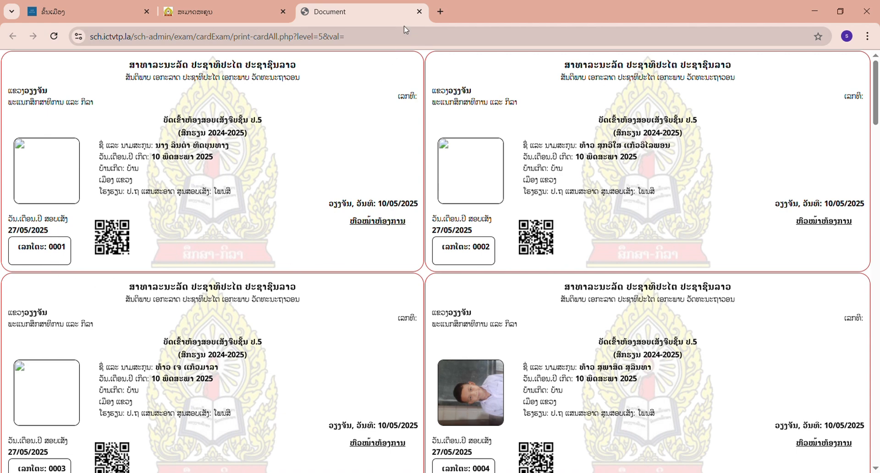
{"action": "left_click", "coordinate": [419, 11]}
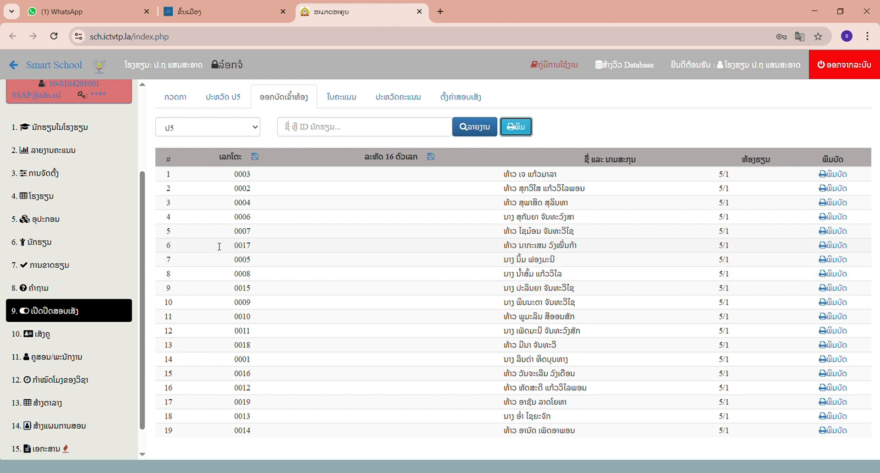
- Reopen the student history section (ປະຫວັດ ປ5) and load the 2024-2025 list for grade ປ5
{"action": "left_click", "coordinate": [80, 312]}
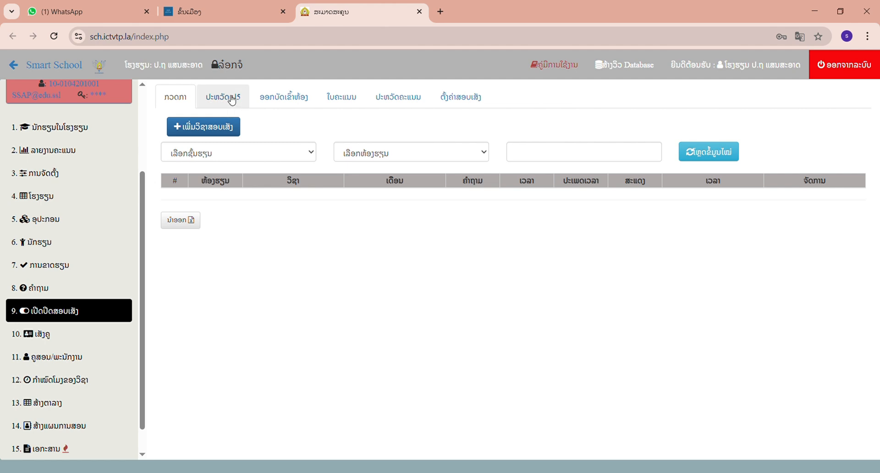
{"action": "left_click", "coordinate": [232, 100]}
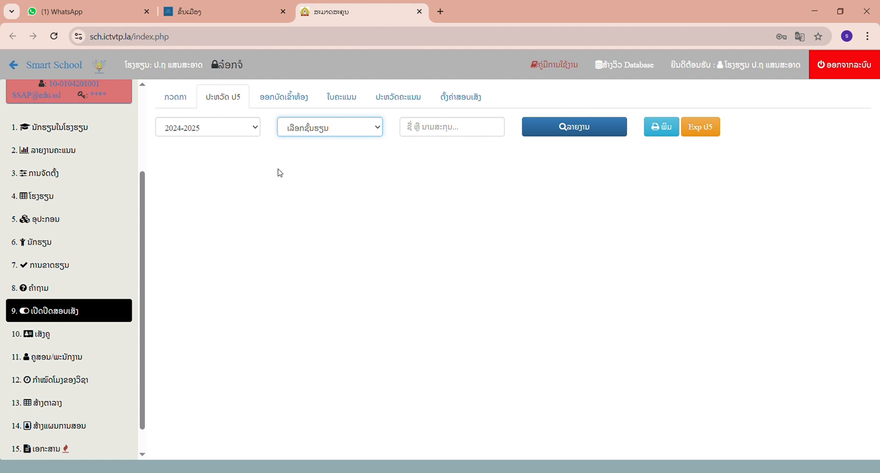
{"action": "left_click", "coordinate": [222, 98]}
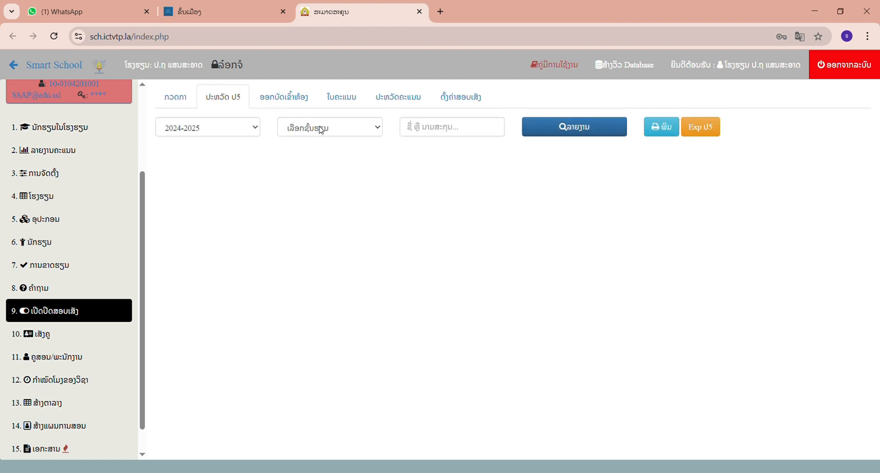
{"action": "left_click", "coordinate": [319, 126]}
{"action": "left_click", "coordinate": [305, 171]}
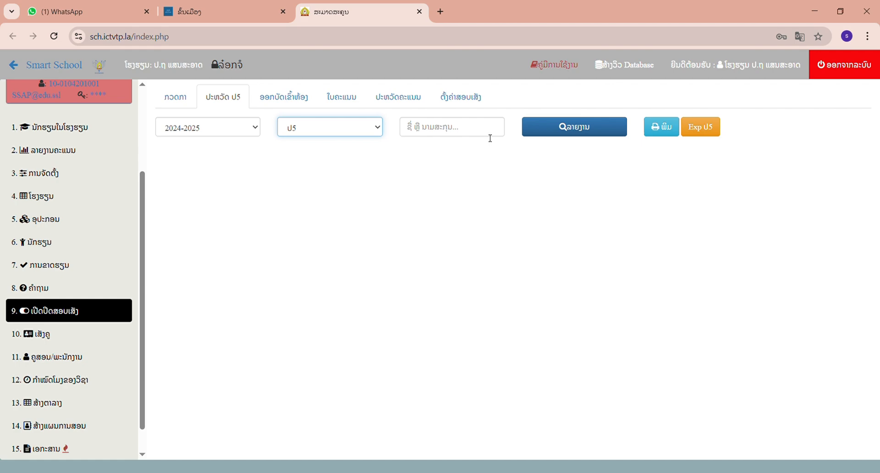
{"action": "left_click", "coordinate": [546, 134]}
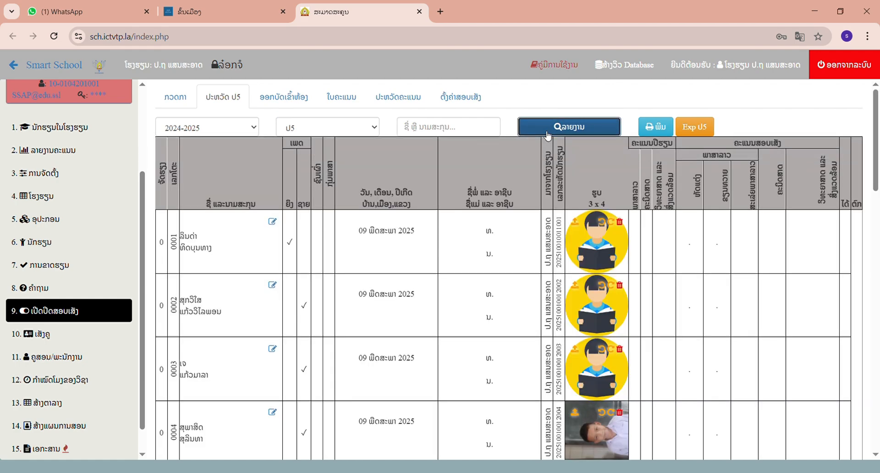